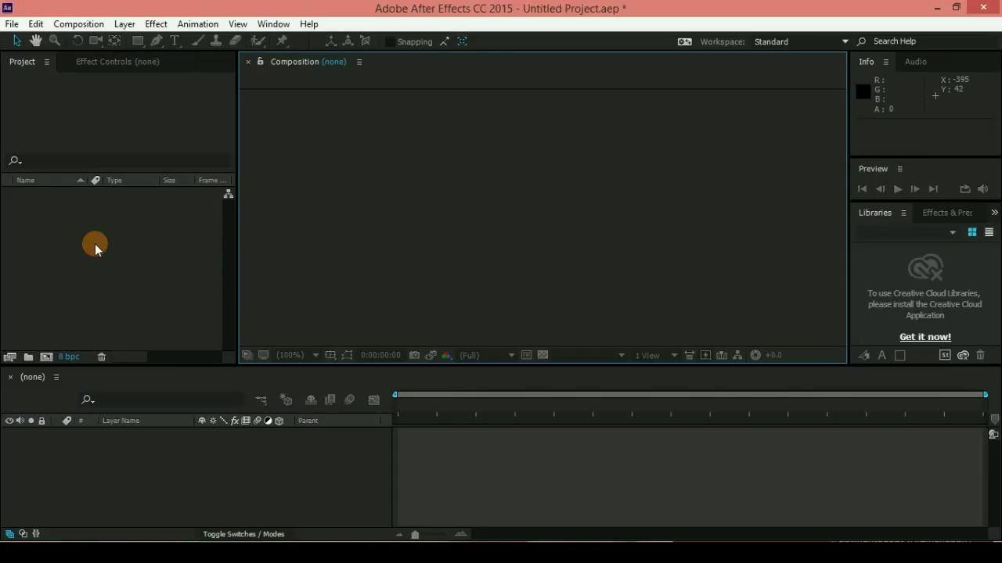
# Step: Import VID_20170312_153040.mp4 and create a new composition from it
pyautogui.rightClick(95, 244)
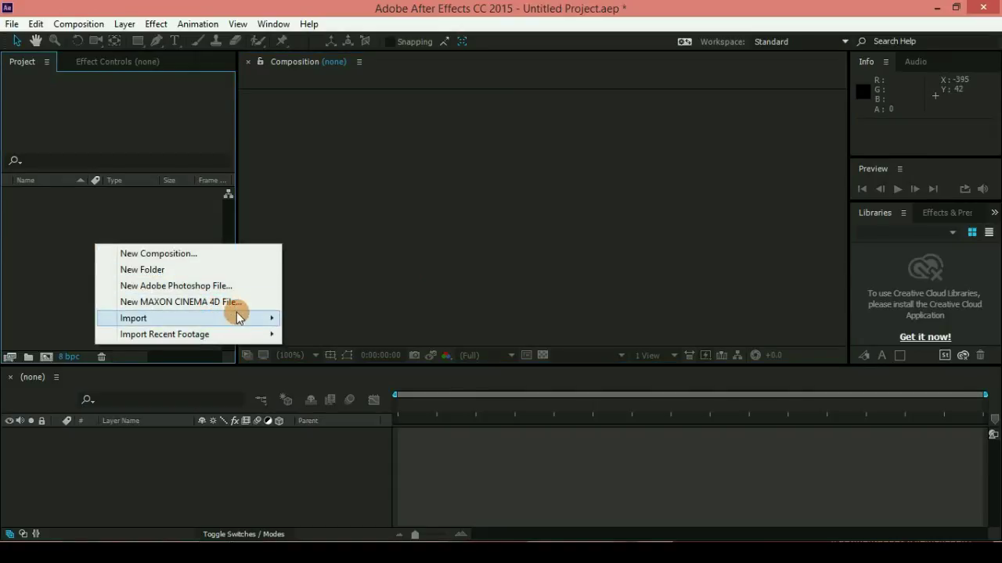
pyautogui.moveTo(241, 317)
pyautogui.click(322, 318)
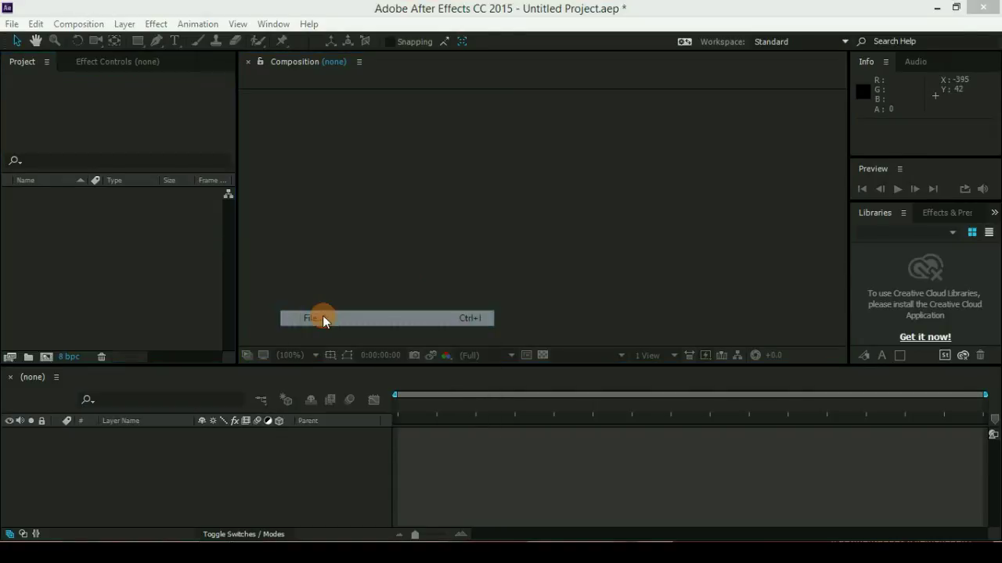
pyautogui.click(245, 304)
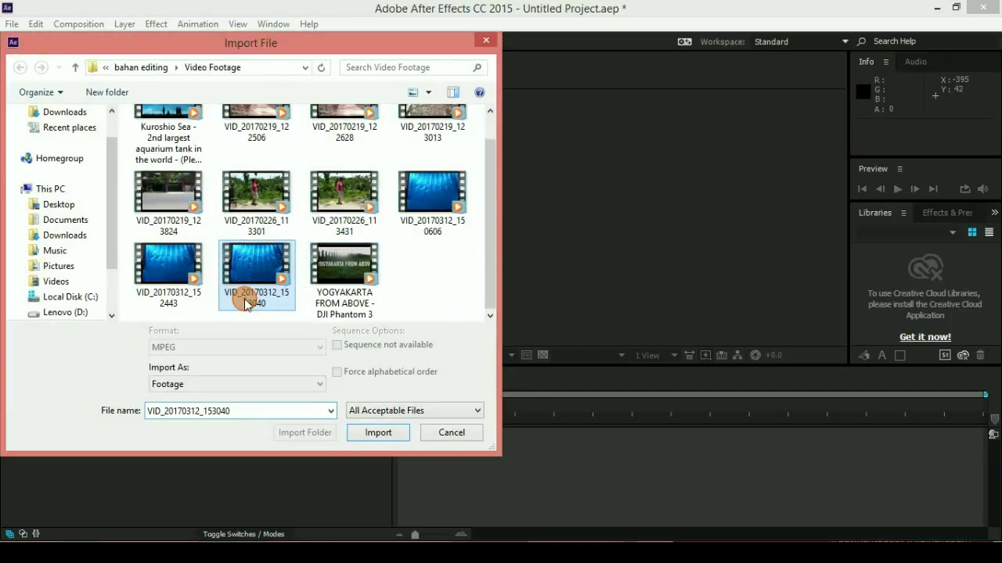
pyautogui.doubleClick(255, 261)
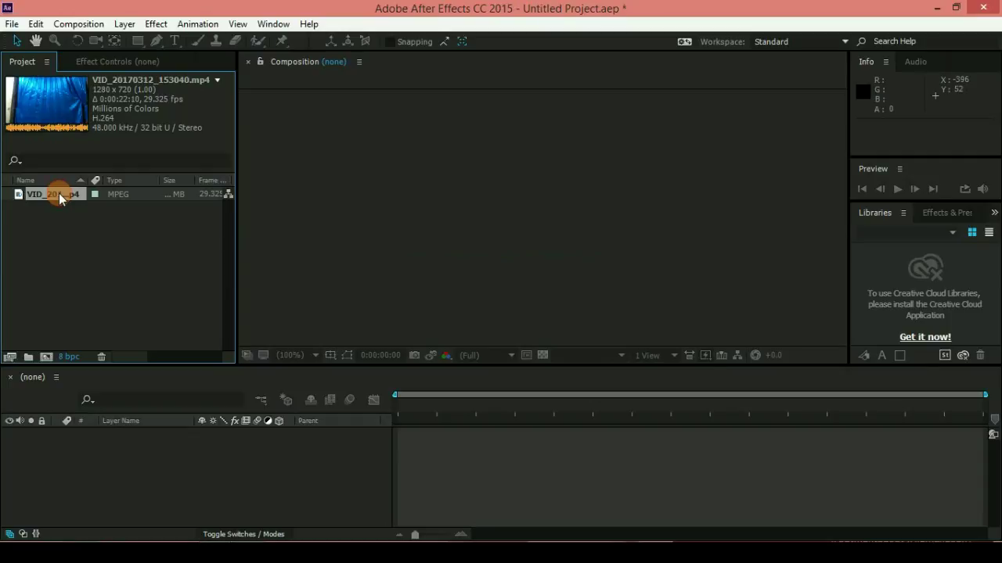
pyautogui.moveTo(59, 193); pyautogui.dragTo(47, 356)
pyautogui.moveTo(47, 355); pyautogui.dragTo(47, 355)
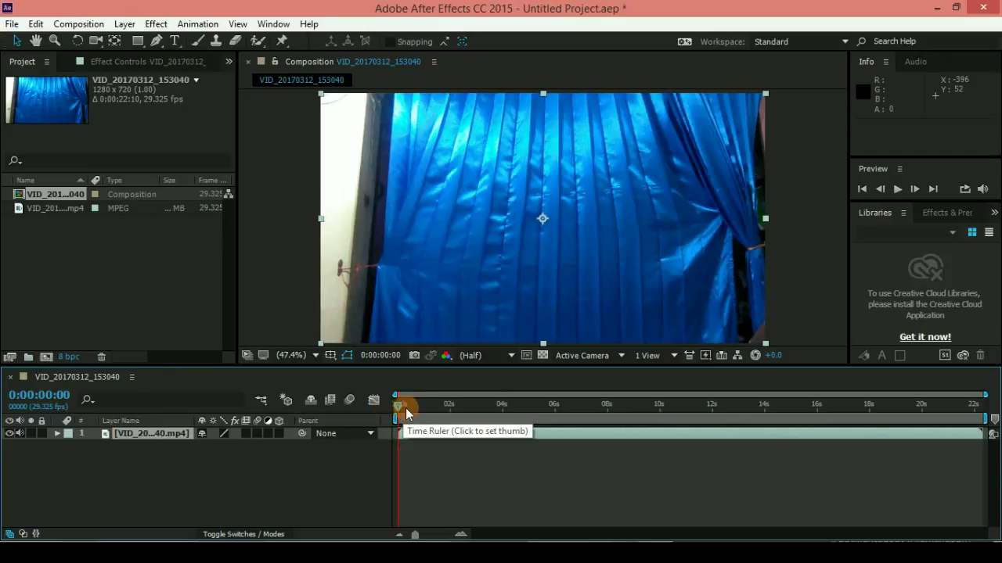
# Step: Trim the clip layer and the composition to a work area of about 10 seconds
pyautogui.moveTo(397, 408); pyautogui.dragTo(702, 407)
pyautogui.hotkey('alt', ']')
pyautogui.moveTo(413, 407); pyautogui.dragTo(502, 405)
pyautogui.moveTo(984, 420); pyautogui.dragTo(661, 420)
pyautogui.rightClick(620, 421)
pyautogui.click(693, 462)
# Step: Duplicate the clip layer, mute its audio, and slide the top copy to start near 4 seconds
pyautogui.moveTo(497, 403); pyautogui.dragTo(623, 404)
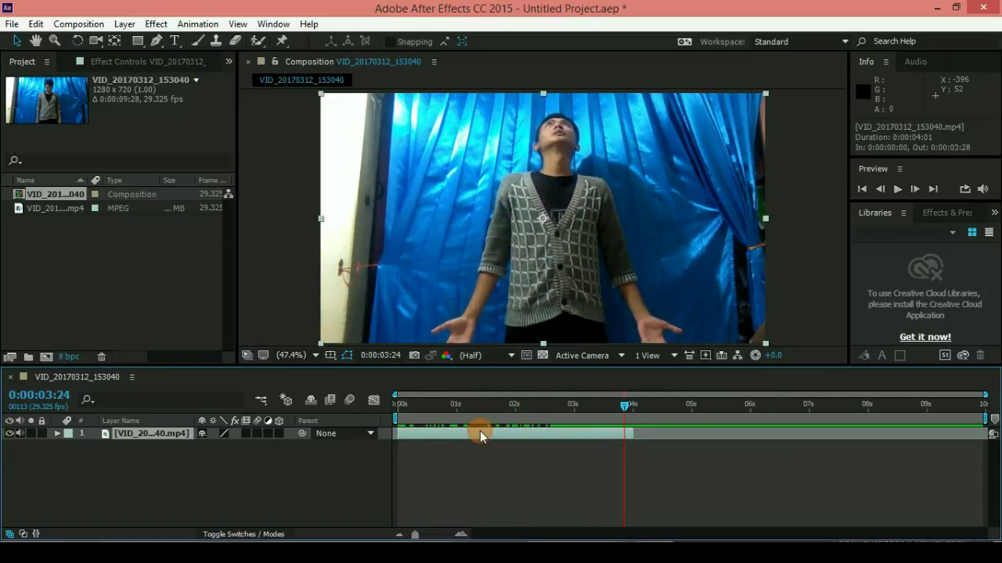
pyautogui.hotkey('ctrl', 'd')
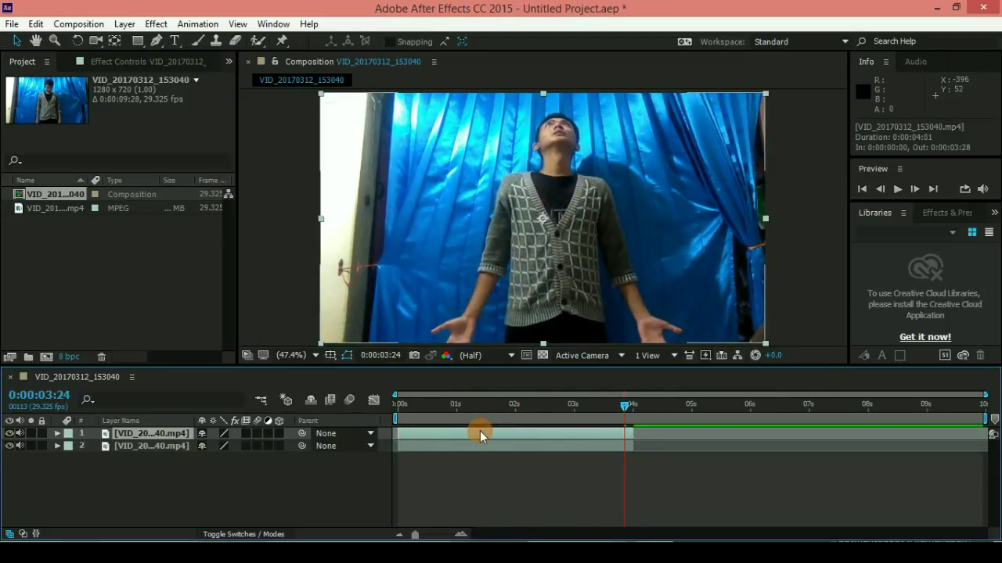
pyautogui.click(564, 404)
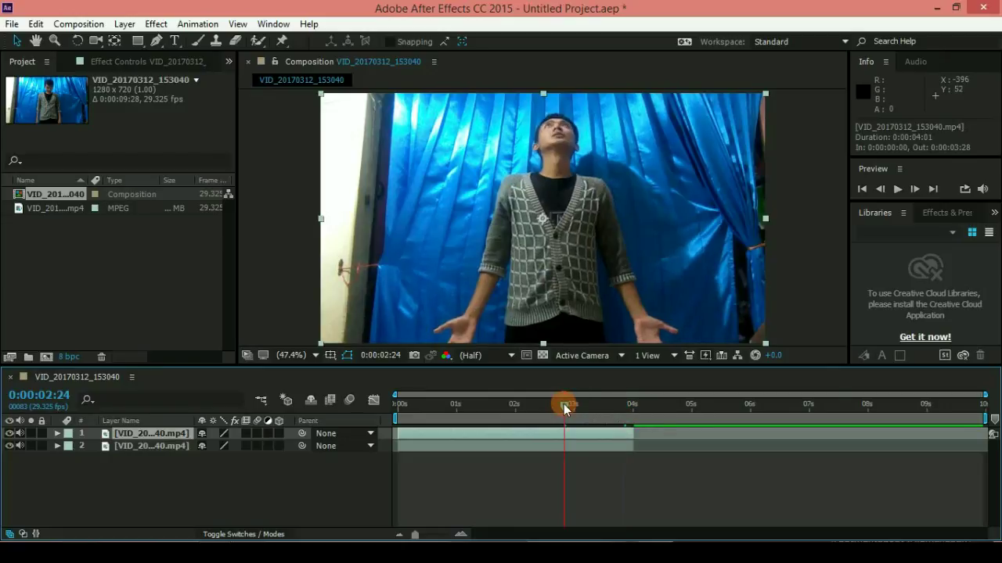
pyautogui.moveTo(20, 433); pyautogui.dragTo(20, 446)
pyautogui.click(9, 433)
pyautogui.moveTo(472, 430); pyautogui.dragTo(709, 425)
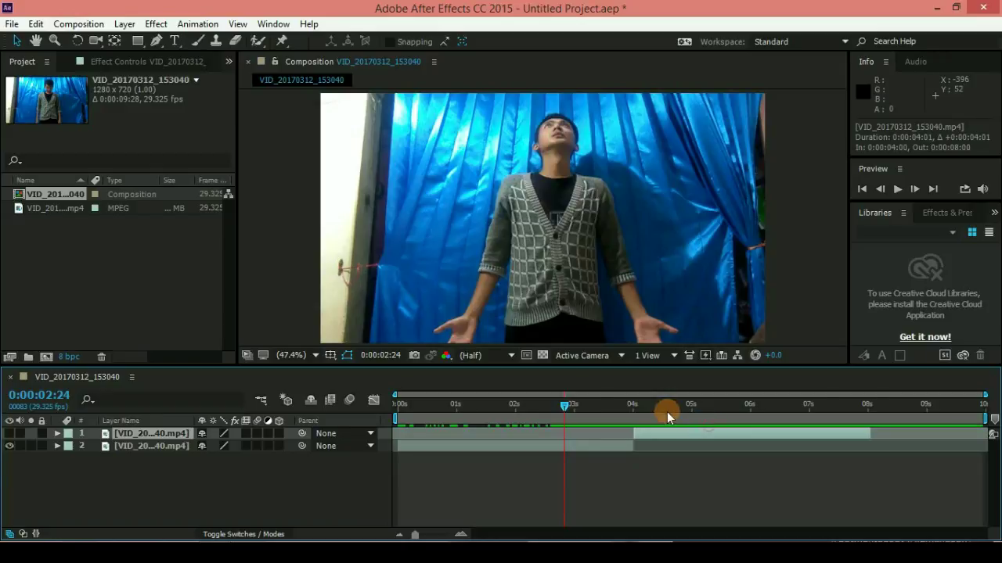
pyautogui.moveTo(820, 404); pyautogui.dragTo(508, 404)
pyautogui.moveTo(817, 402); pyautogui.dragTo(864, 404)
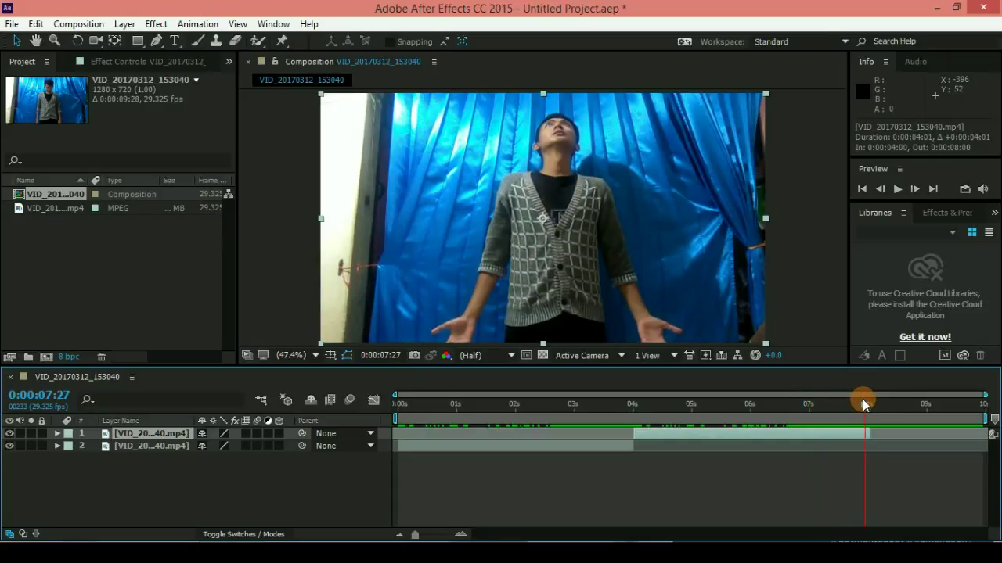
# Step: Freeze-frame the top copy and extend its out point to the composition end near 0:00:09:27
pyautogui.rightClick(803, 433)
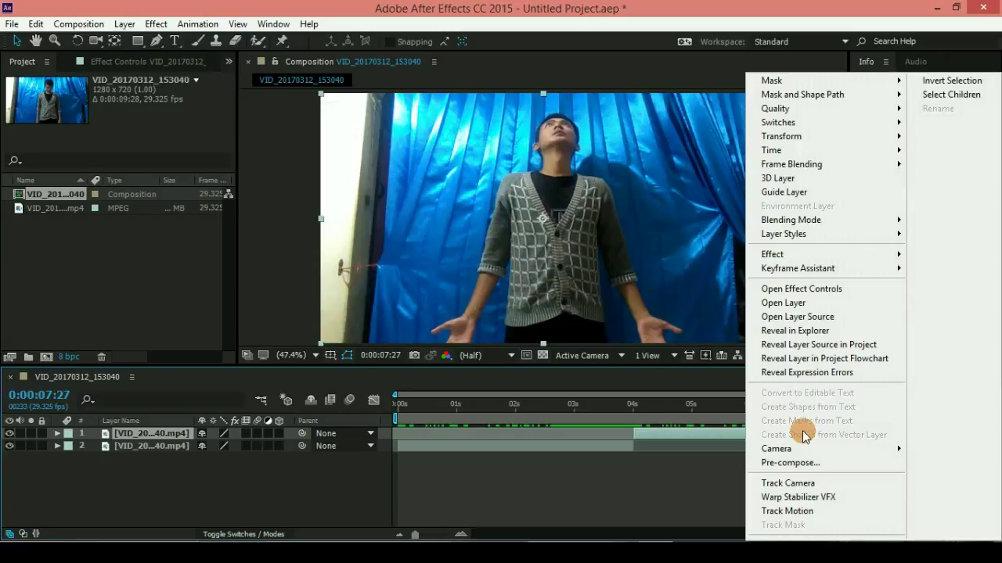
pyautogui.moveTo(800, 153)
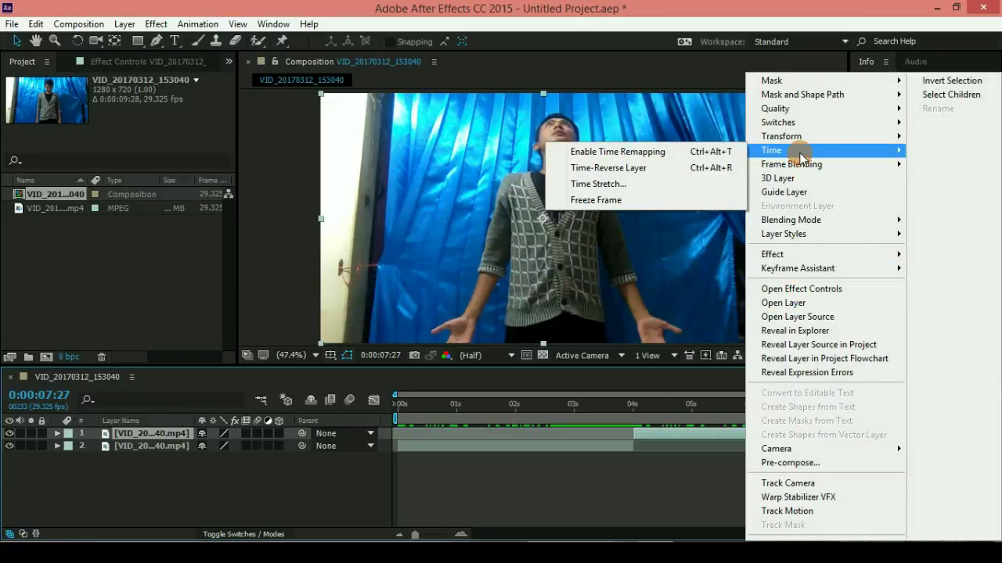
pyautogui.click(637, 203)
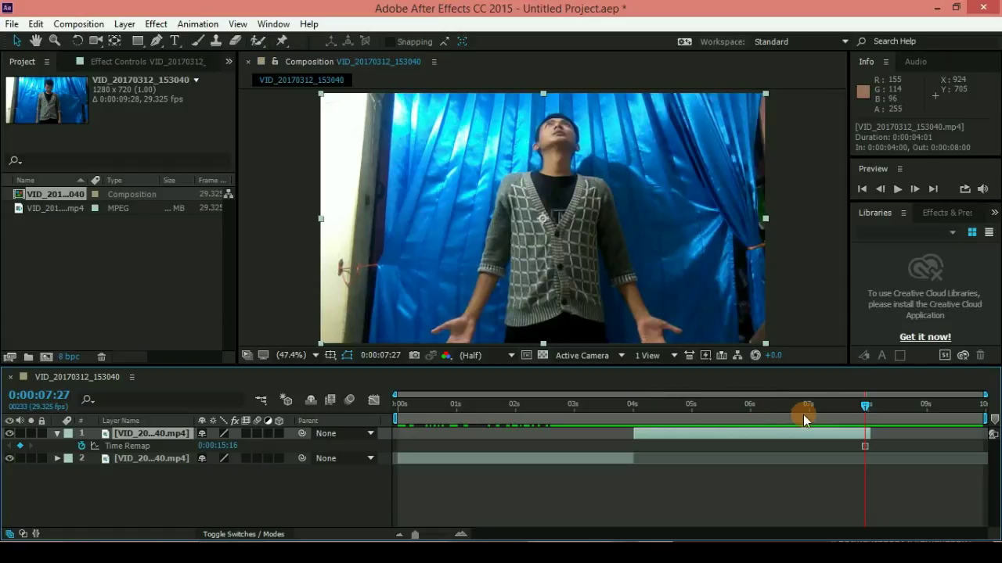
pyautogui.moveTo(870, 433); pyautogui.dragTo(984, 431)
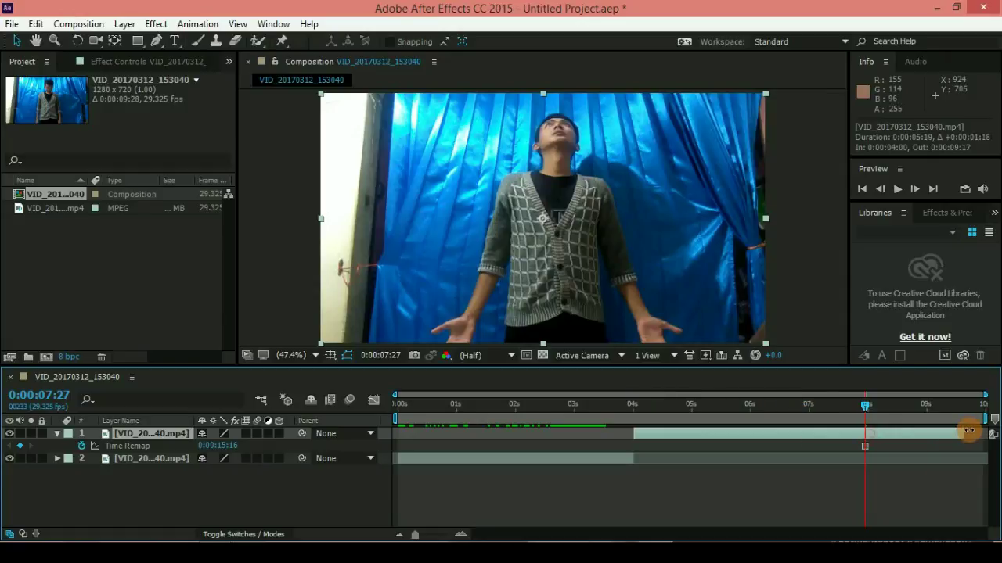
pyautogui.moveTo(628, 406)
pyautogui.mouseDown()
pyautogui.moveTo(637, 403)
pyautogui.moveTo(516, 395)
pyautogui.moveTo(630, 393)
pyautogui.moveTo(657, 403)
pyautogui.mouseUp()
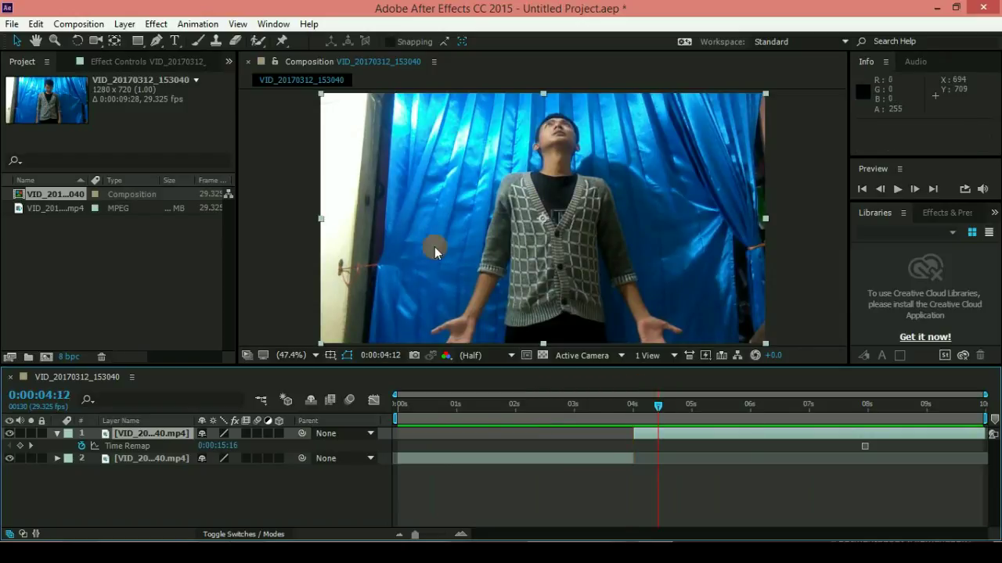
# Step: Draw a closed Pen-tool mask tracing the man's outline on the frozen layer
pyautogui.click(158, 42)
pyautogui.click(431, 332)
pyautogui.click(449, 328)
pyautogui.click(444, 342)
pyautogui.click(465, 323)
pyautogui.click(479, 270)
pyautogui.click(497, 190)
pyautogui.click(534, 144)
pyautogui.click(558, 115)
pyautogui.click(577, 145)
pyautogui.click(583, 176)
pyautogui.click(616, 212)
pyautogui.click(635, 281)
pyautogui.click(291, 355)
pyautogui.click(313, 206)
pyautogui.click(588, 308)
pyautogui.click(514, 310)
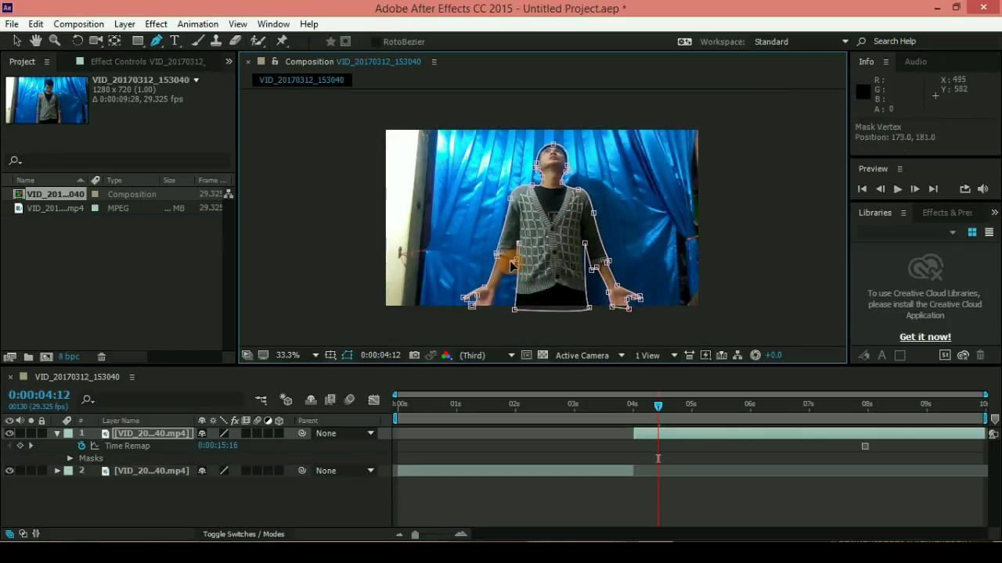
pyautogui.click(474, 308)
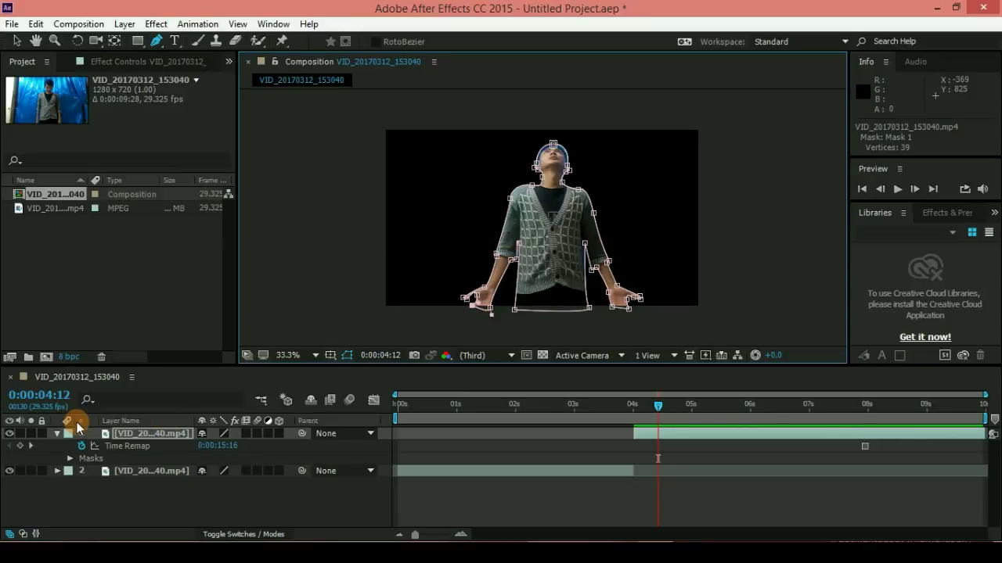
# Step: Set Mask 1's feather to 5 pixels and collapse the layer properties
pyautogui.click(58, 433)
pyautogui.click(66, 465)
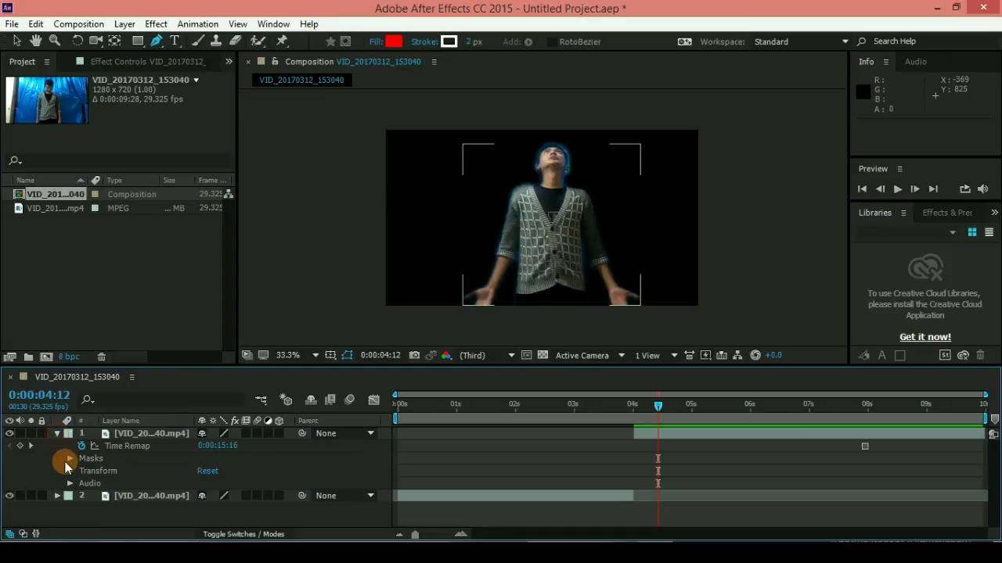
pyautogui.click(69, 472)
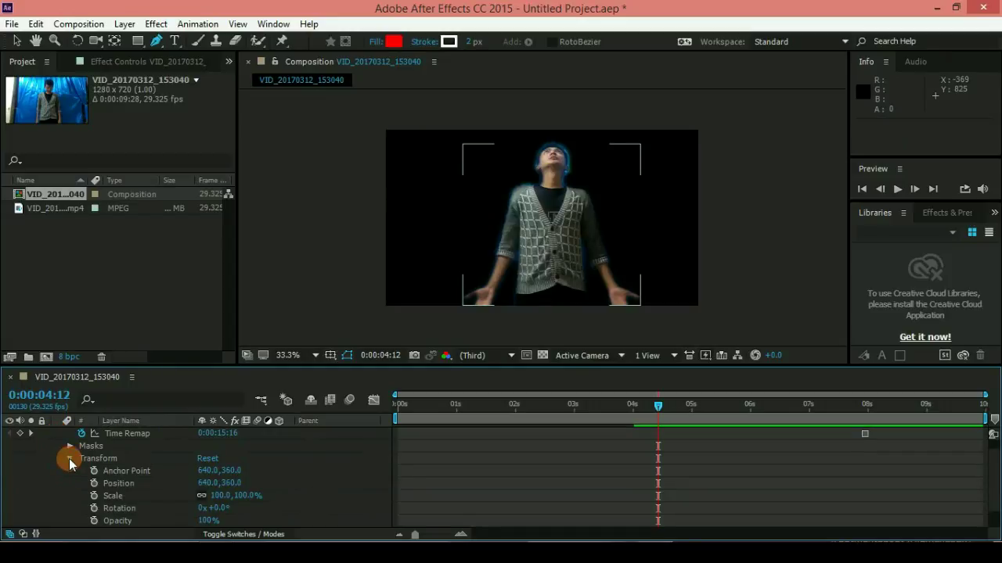
pyautogui.click(69, 458)
pyautogui.click(69, 458)
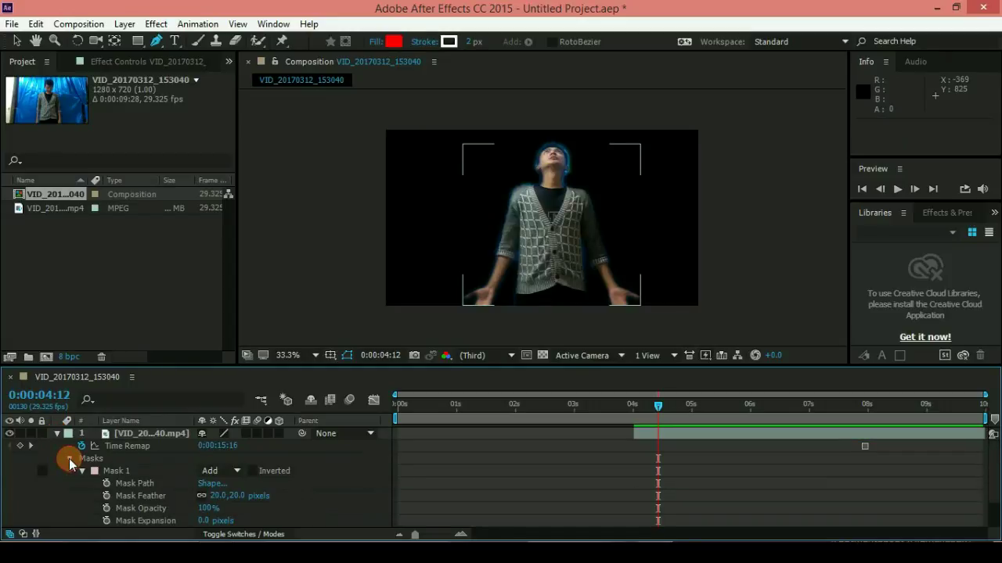
pyautogui.click(218, 496)
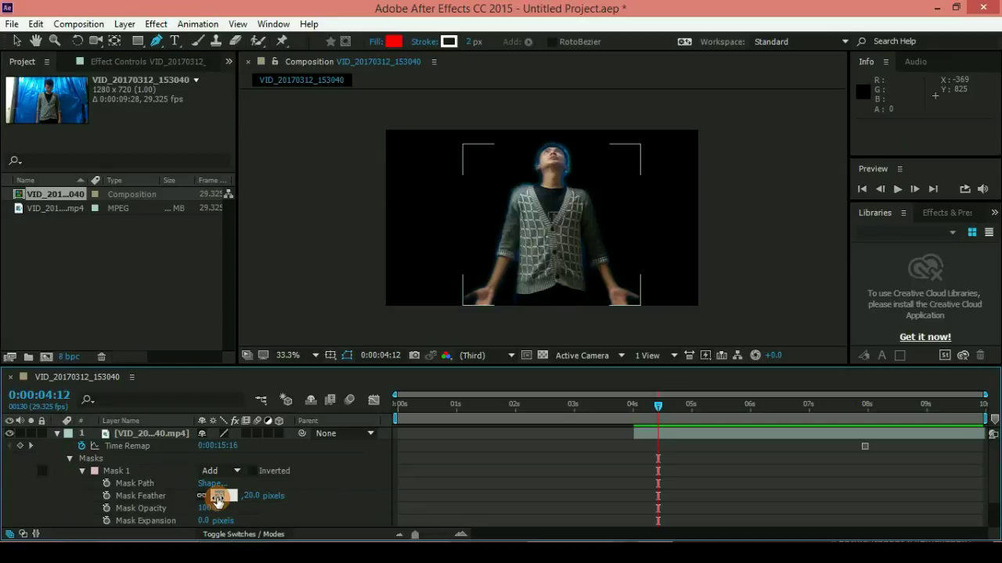
pyautogui.write('0')
pyautogui.press('Return')
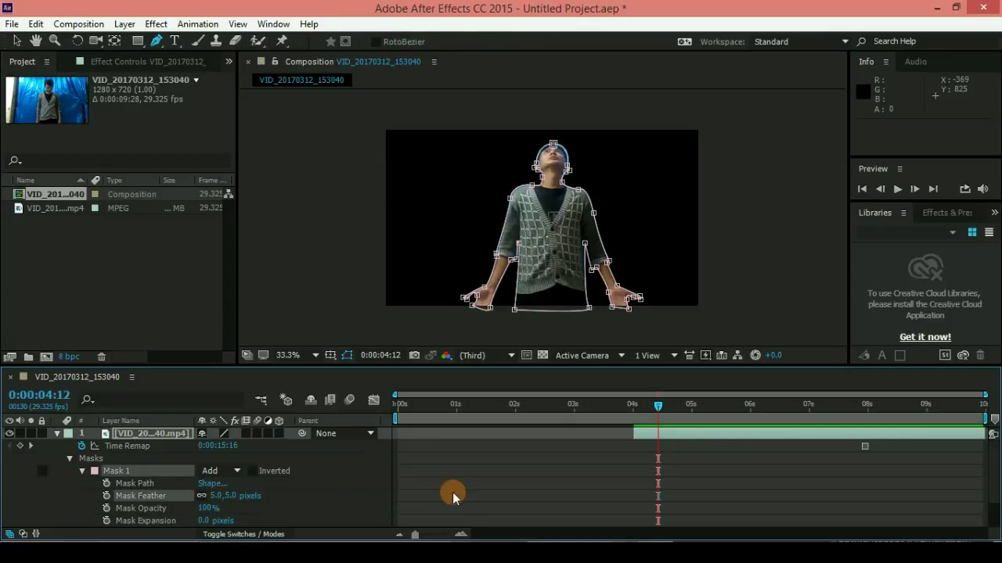
pyautogui.click(489, 489)
pyautogui.click(58, 437)
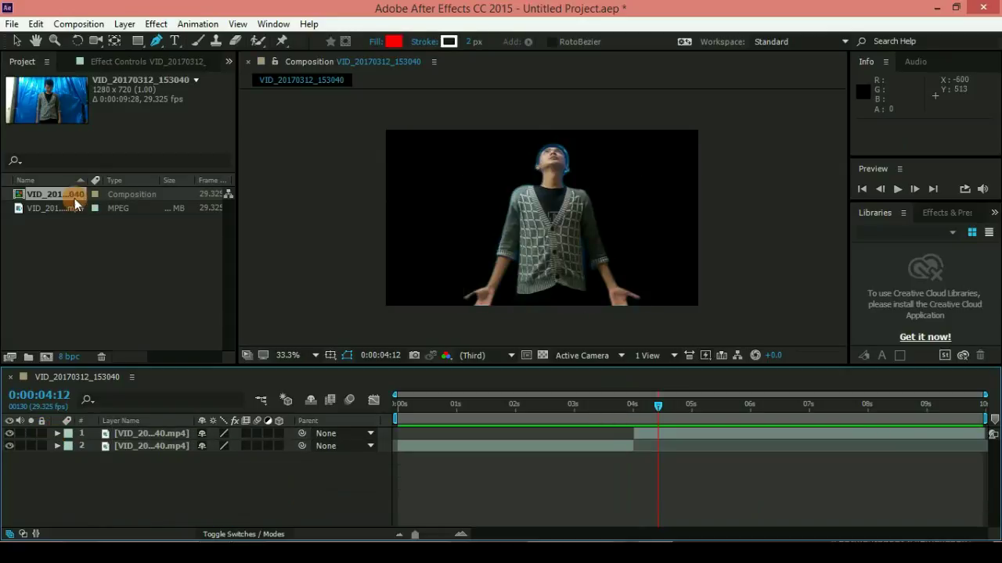
# Step: Add a third full-length clip copy at the bottom and scrub to an empty-curtain frame
pyautogui.moveTo(57, 209); pyautogui.dragTo(165, 458)
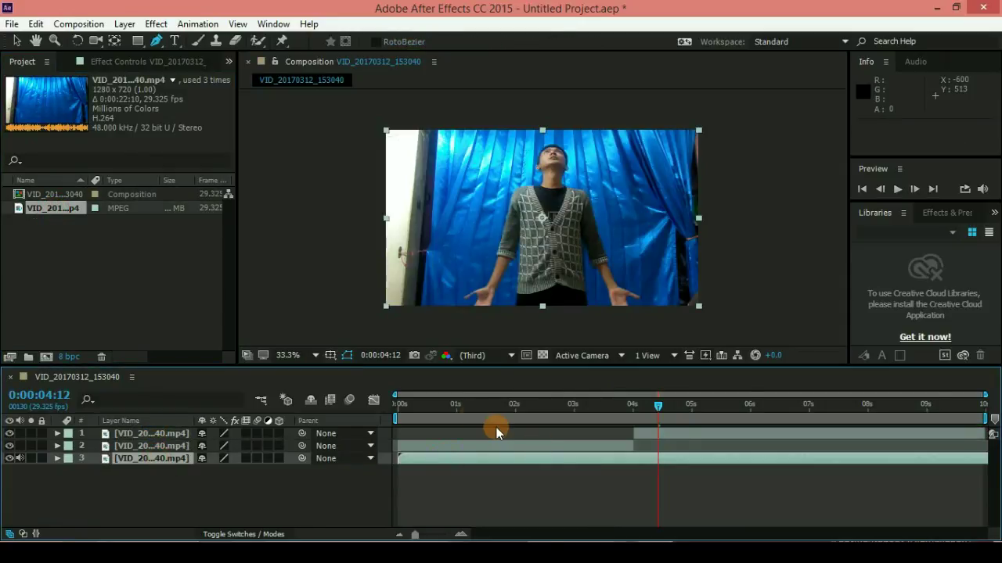
pyautogui.moveTo(456, 407); pyautogui.dragTo(384, 398)
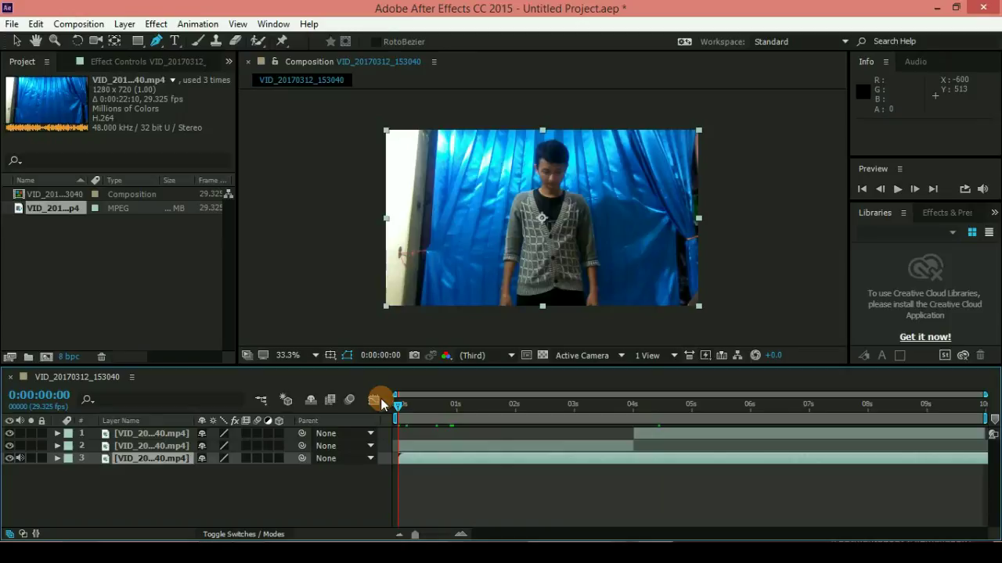
pyautogui.click(398, 407)
pyautogui.moveTo(398, 412)
pyautogui.mouseDown()
pyautogui.moveTo(443, 404)
pyautogui.moveTo(491, 420)
pyautogui.mouseUp()
pyautogui.click(520, 450)
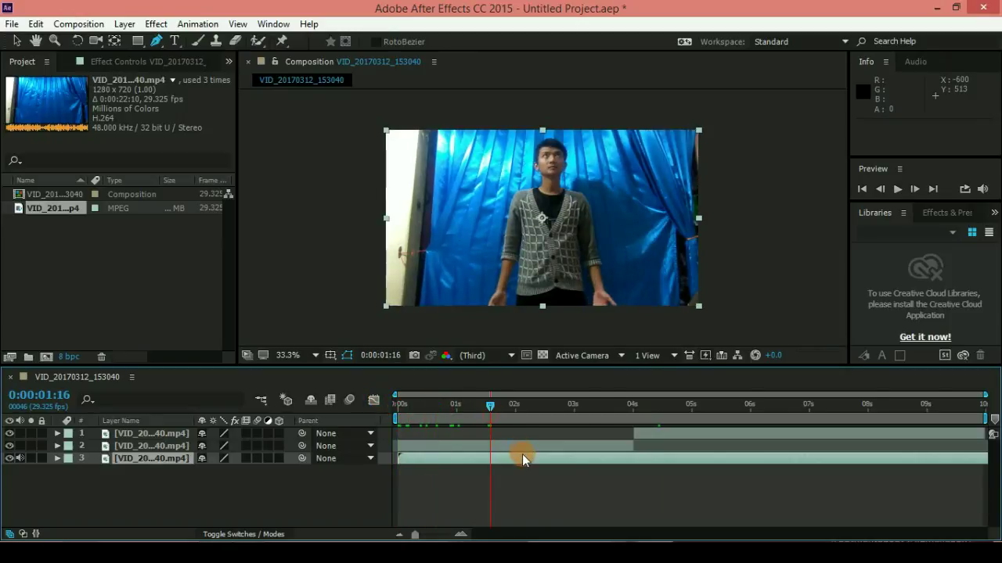
pyautogui.click(629, 406)
pyautogui.moveTo(630, 406)
pyautogui.mouseDown()
pyautogui.moveTo(842, 413)
pyautogui.moveTo(782, 419)
pyautogui.mouseUp()
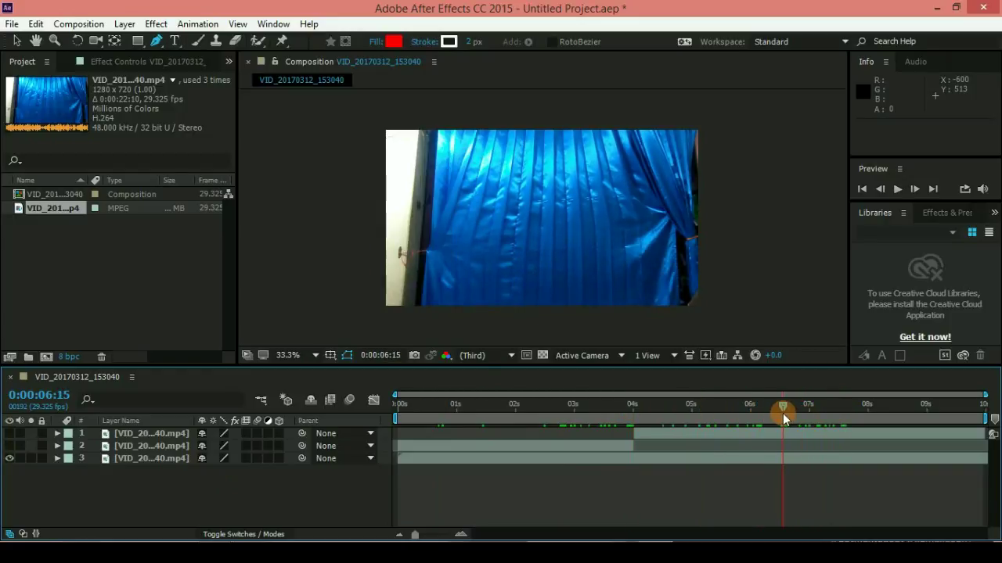
# Step: Freeze the bottom clip layer on the current empty-curtain frame
pyautogui.click(802, 457)
pyautogui.rightClick(802, 457)
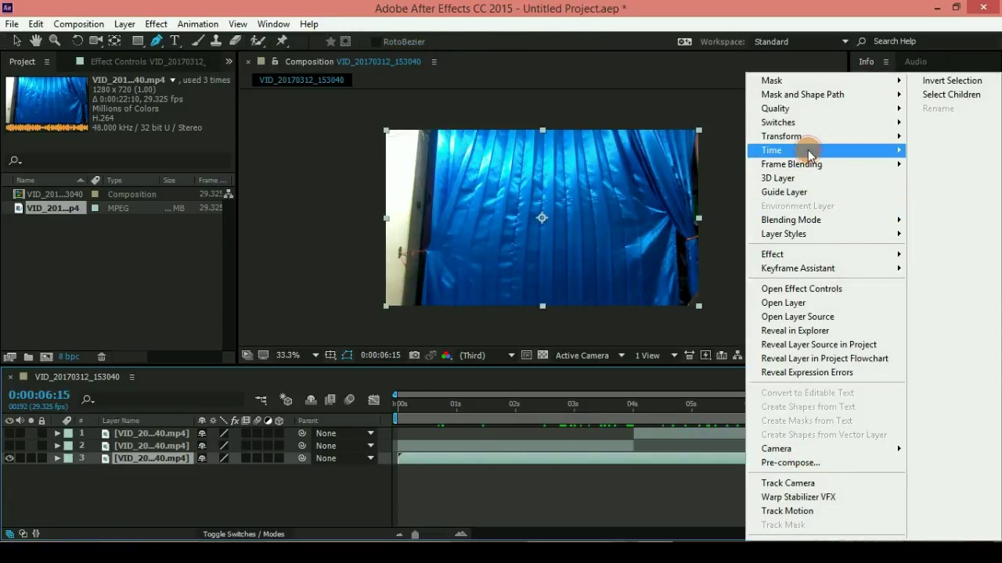
pyautogui.moveTo(808, 149)
pyautogui.click(664, 200)
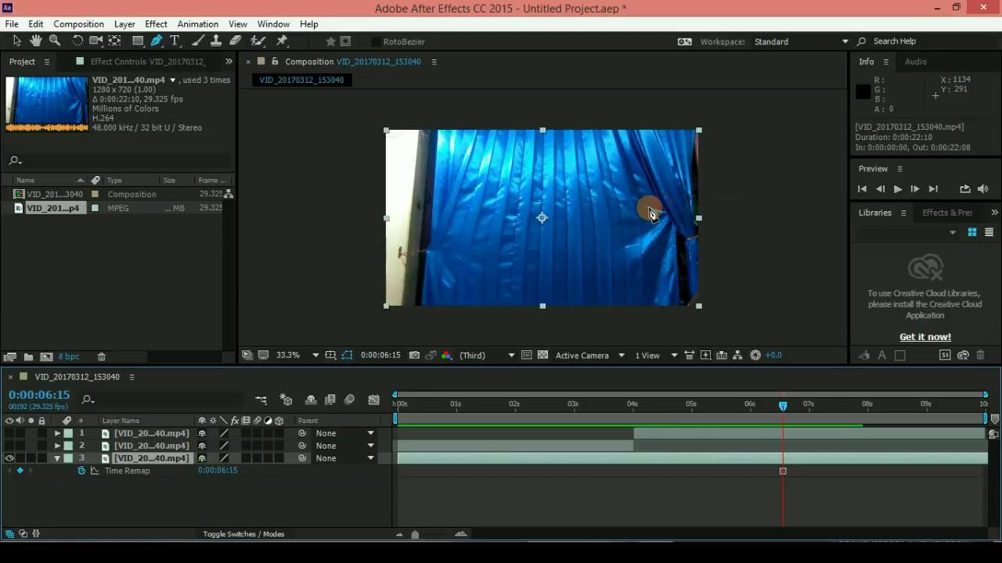
# Step: Make layers 1 and 2 visible again and move the playhead to 0:00:03:13
pyautogui.click(9, 433)
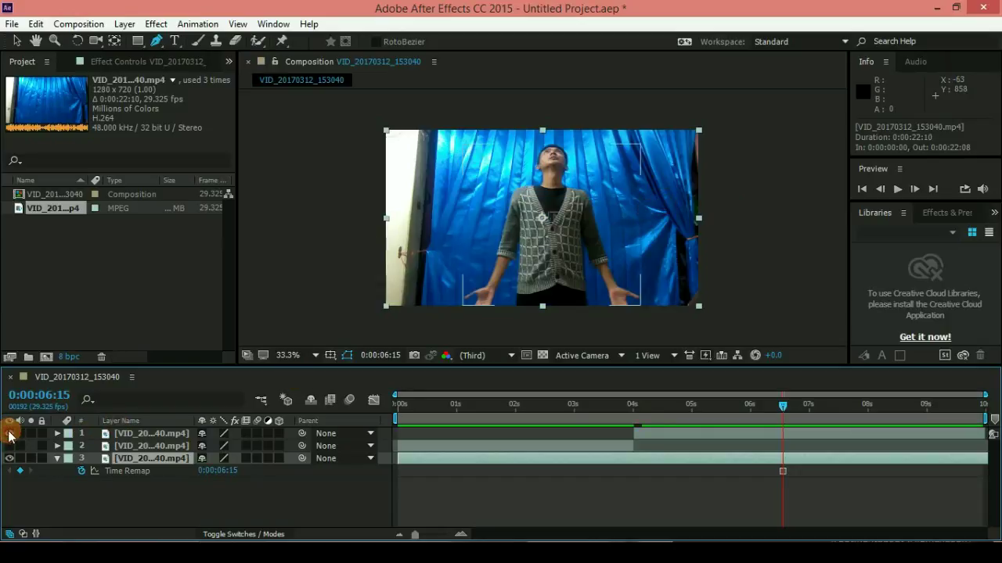
pyautogui.click(9, 445)
pyautogui.moveTo(618, 405); pyautogui.dragTo(633, 415)
pyautogui.hotkey('ctrl', 'z')
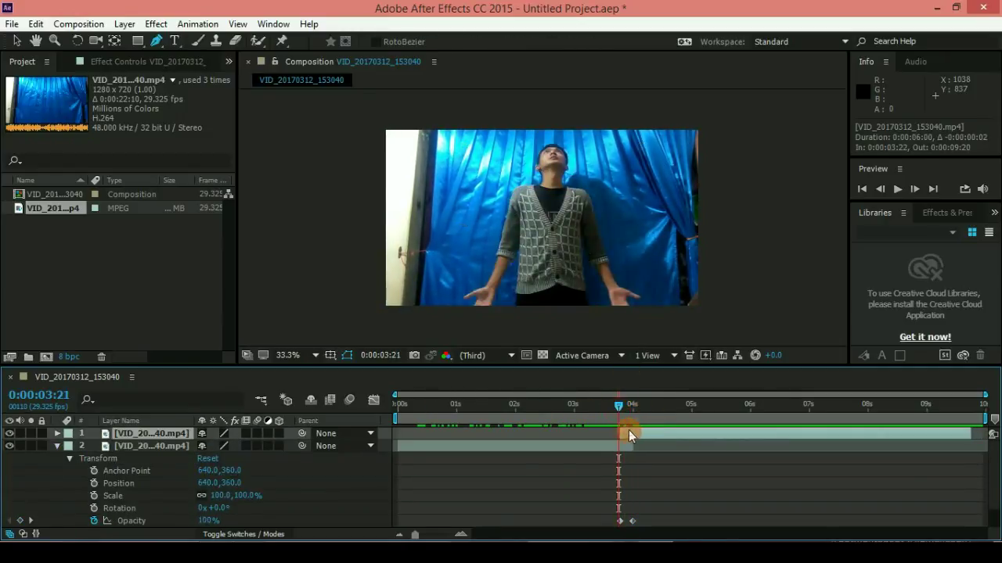
pyautogui.hotkey('ctrl', 'shift', 'z')
pyautogui.click(581, 404)
pyautogui.moveTo(581, 404); pyautogui.dragTo(602, 404)
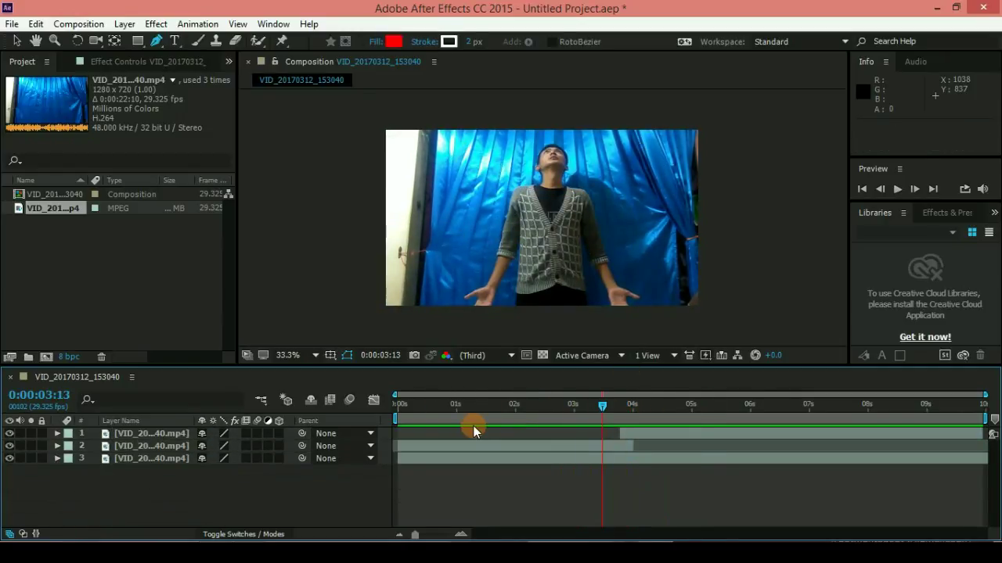
# Step: Search effects for 'scat' and drag CC Scatterize onto the frozen top layer
pyautogui.click(941, 213)
pyautogui.click(937, 228)
pyautogui.write('scater')
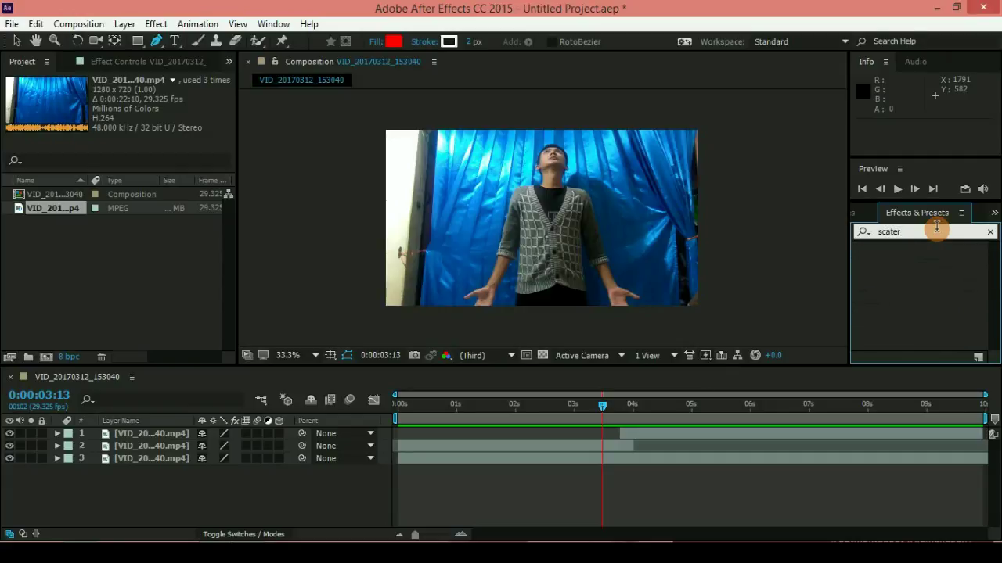
pyautogui.press('BackSpace')
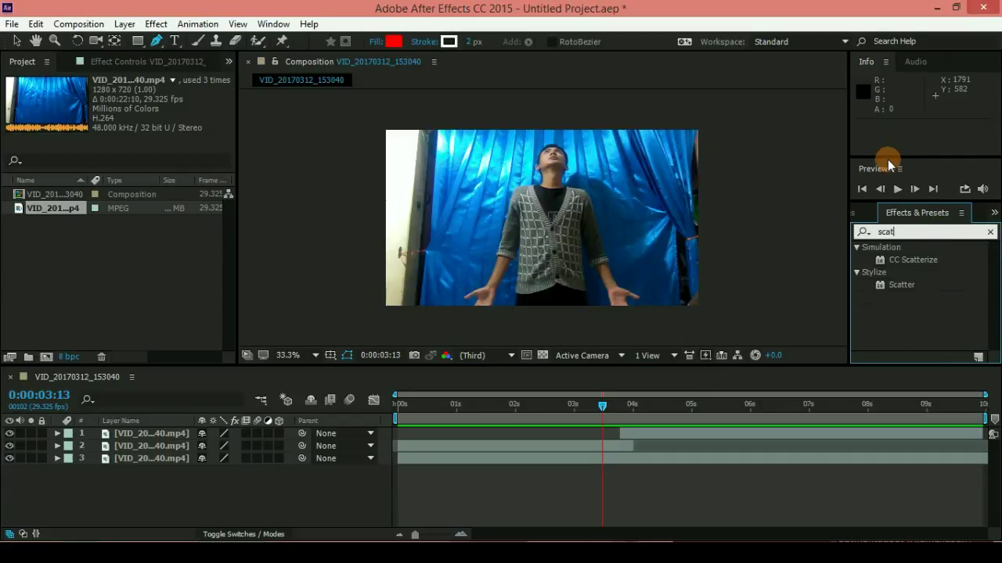
pyautogui.click(911, 261)
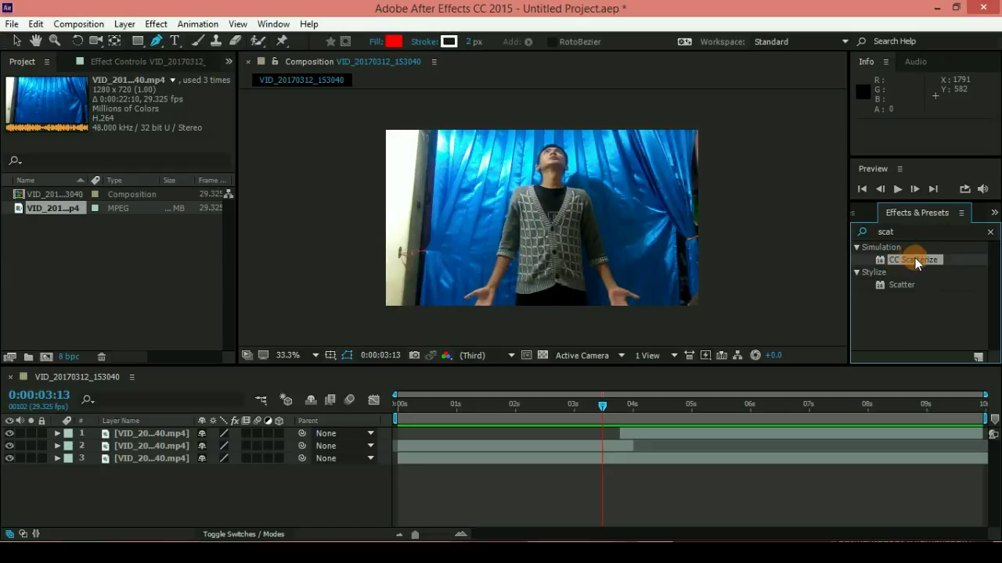
pyautogui.moveTo(917, 266); pyautogui.dragTo(718, 440)
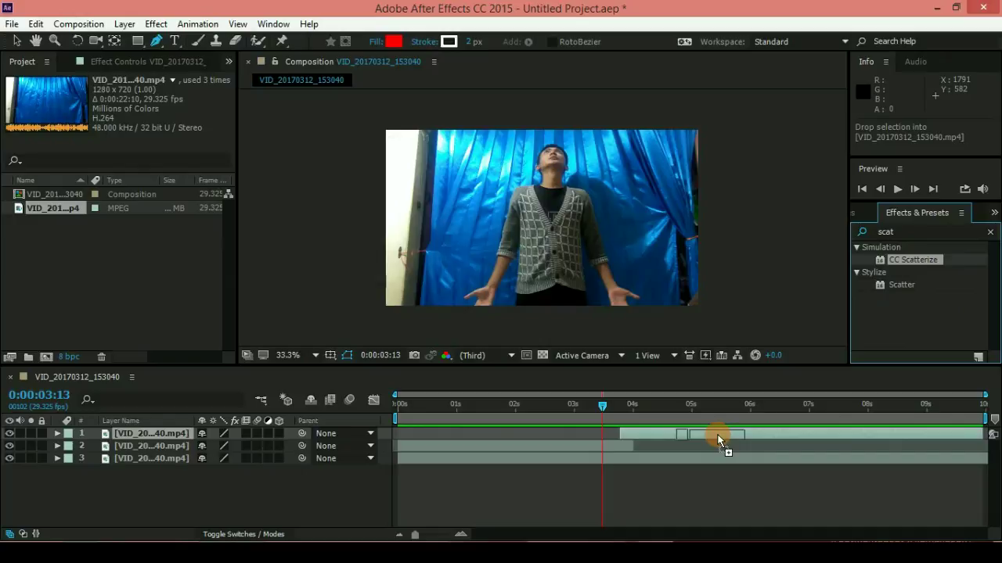
pyautogui.moveTo(718, 440); pyautogui.dragTo(719, 440)
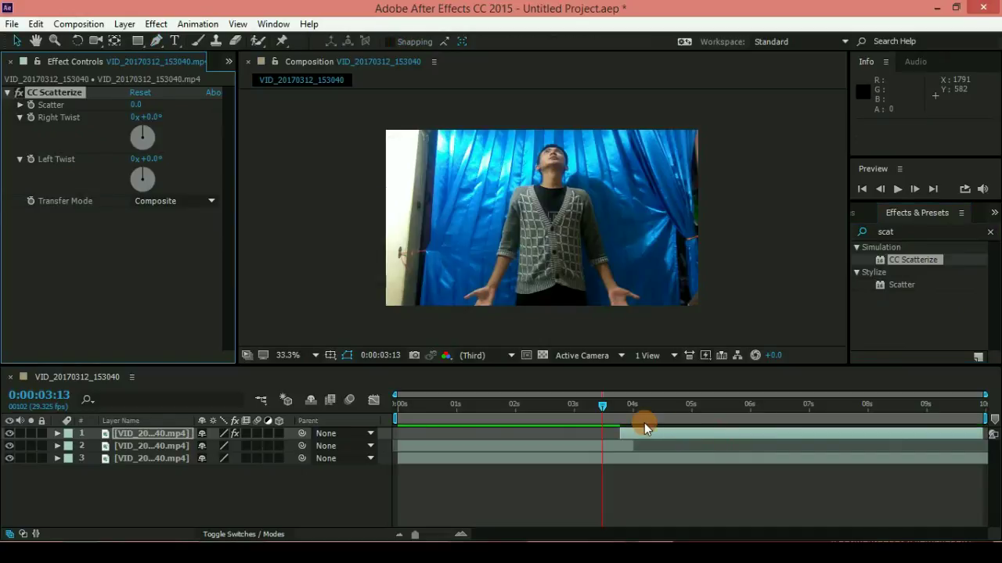
# Step: Keyframe CC Scatterize's Scatter at 0 near 0:00:03:22
pyautogui.click(620, 406)
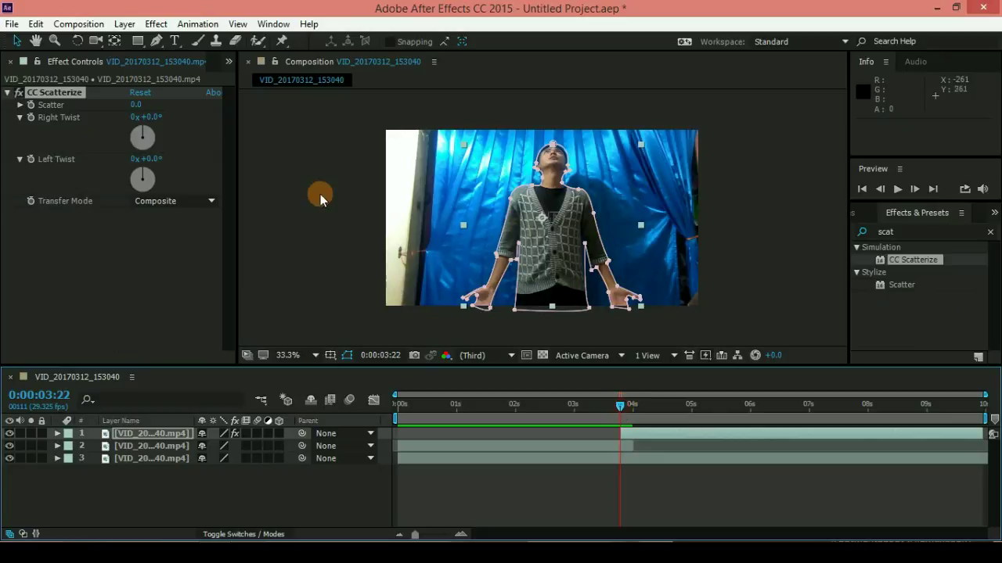
pyautogui.moveTo(136, 104)
pyautogui.mouseDown()
pyautogui.moveTo(208, 105)
pyautogui.moveTo(160, 104)
pyautogui.mouseUp()
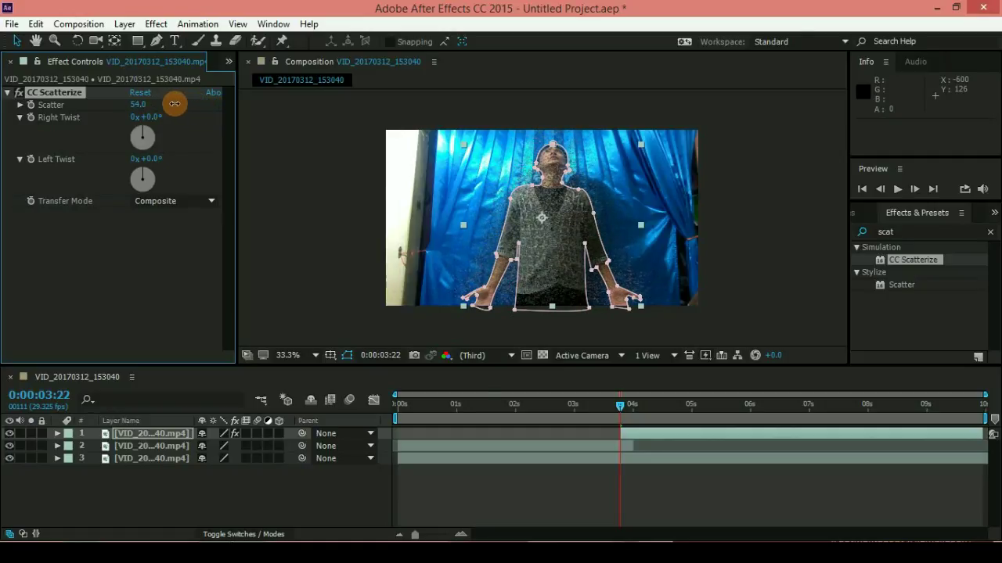
pyautogui.click(138, 105)
pyautogui.write('0')
pyautogui.press('Return')
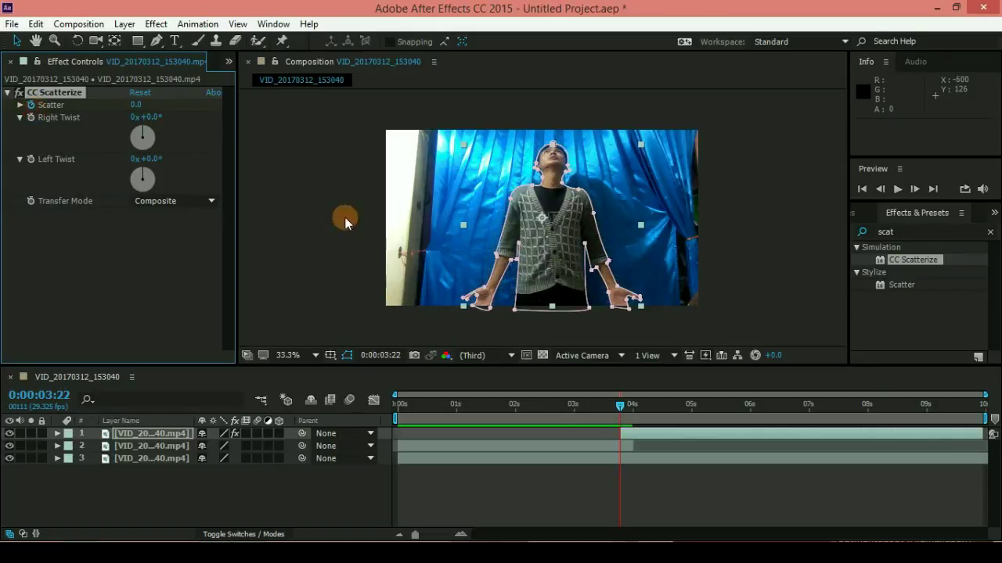
# Step: Set Scatter to 500 at the composition end and preview the man dissolving
pyautogui.moveTo(619, 403); pyautogui.dragTo(986, 404)
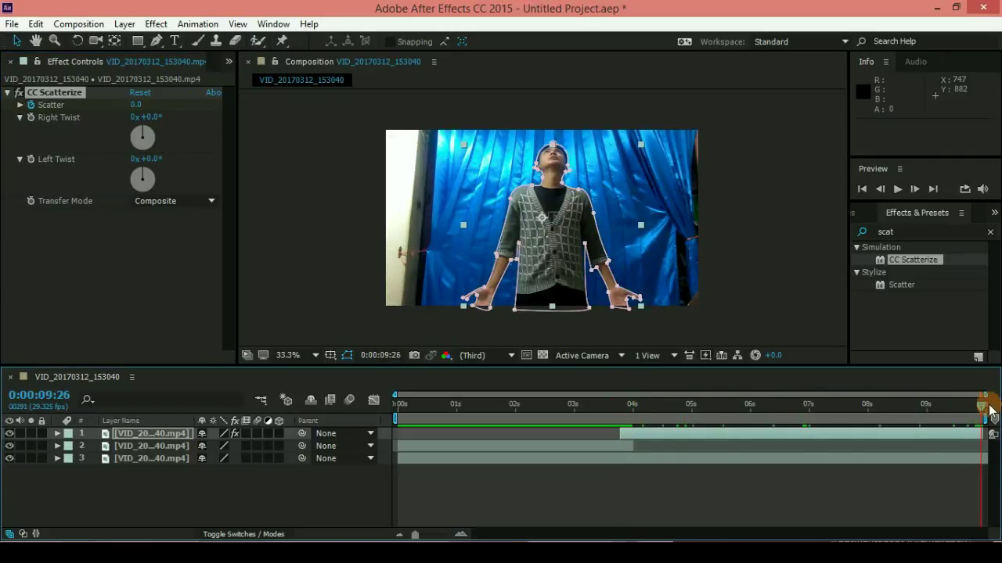
pyautogui.click(138, 109)
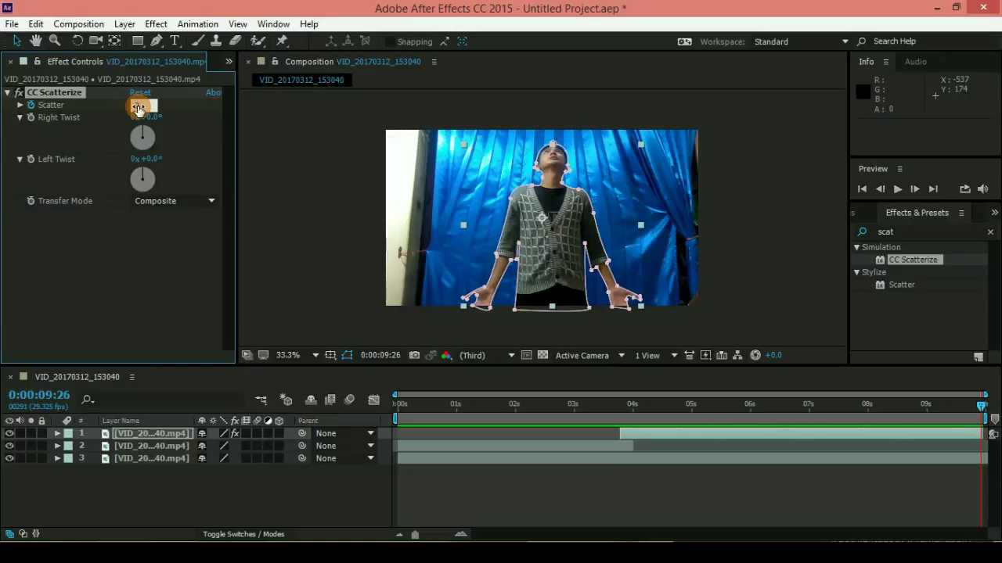
pyautogui.press('Return')
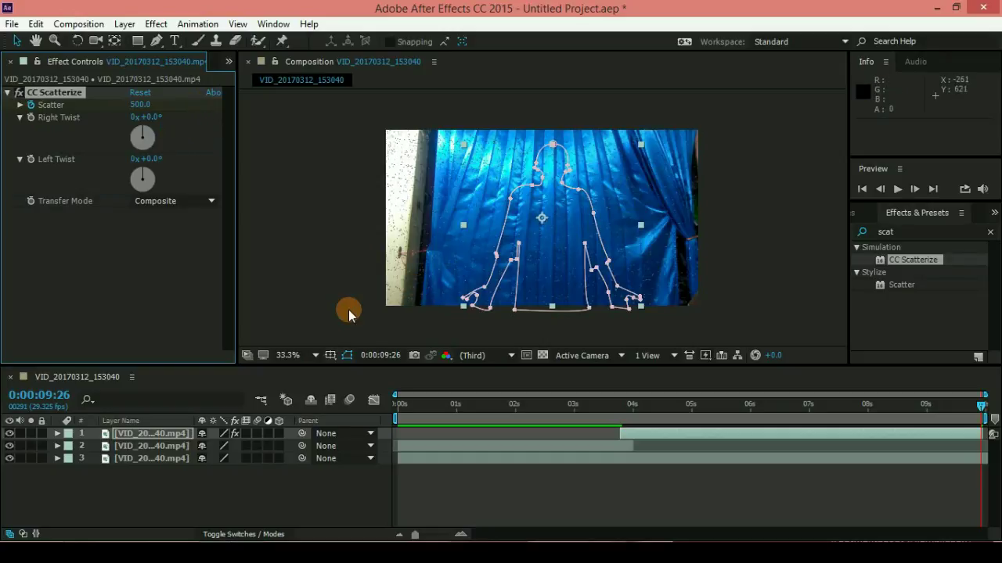
pyautogui.click(597, 409)
pyautogui.press('space')
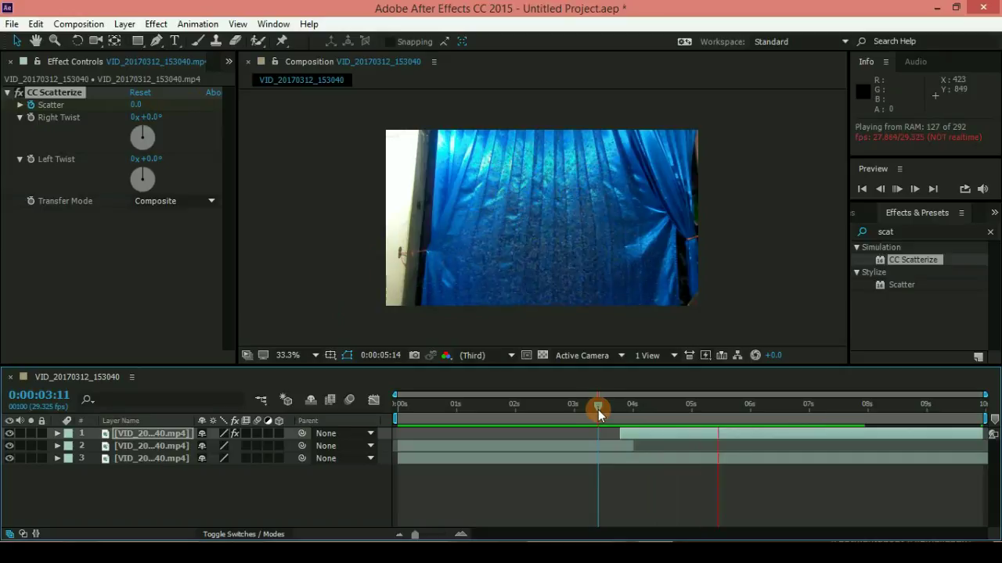
pyautogui.moveTo(598, 409); pyautogui.dragTo(576, 408)
pyautogui.press('space')
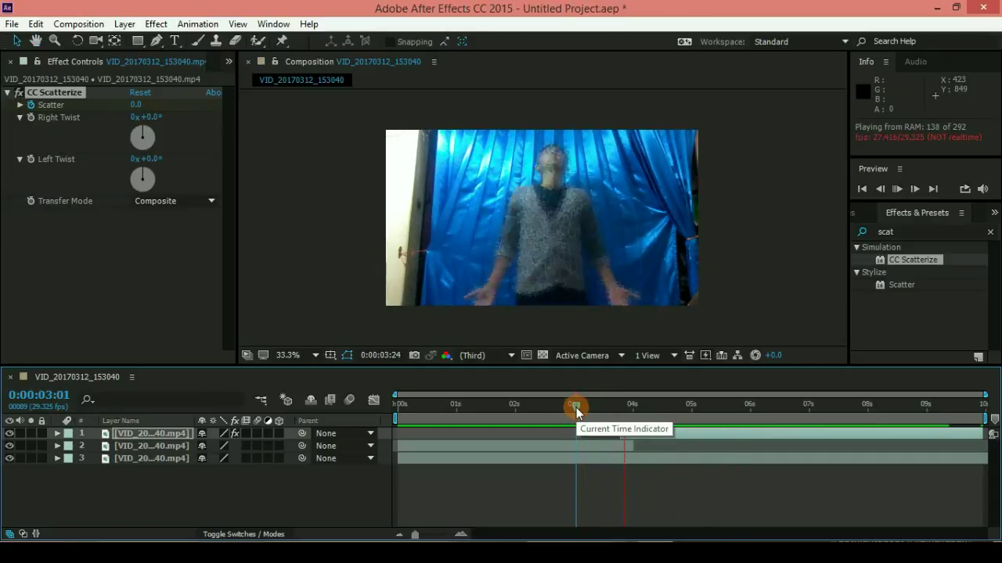